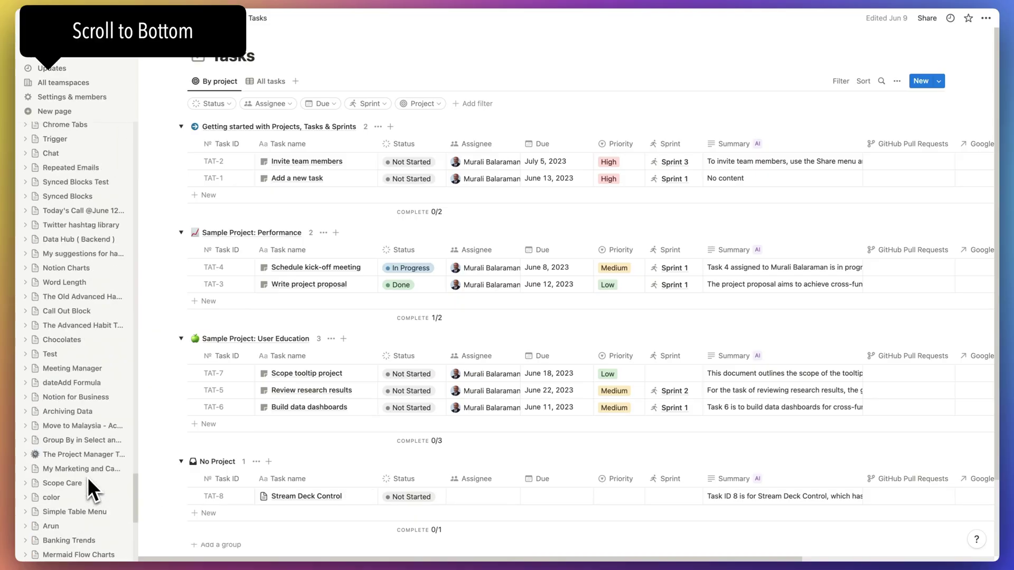
# Explore the template's Projects, Sprint board and Sprints pages, including Completion settings and project status options
pyautogui.click(55, 511)
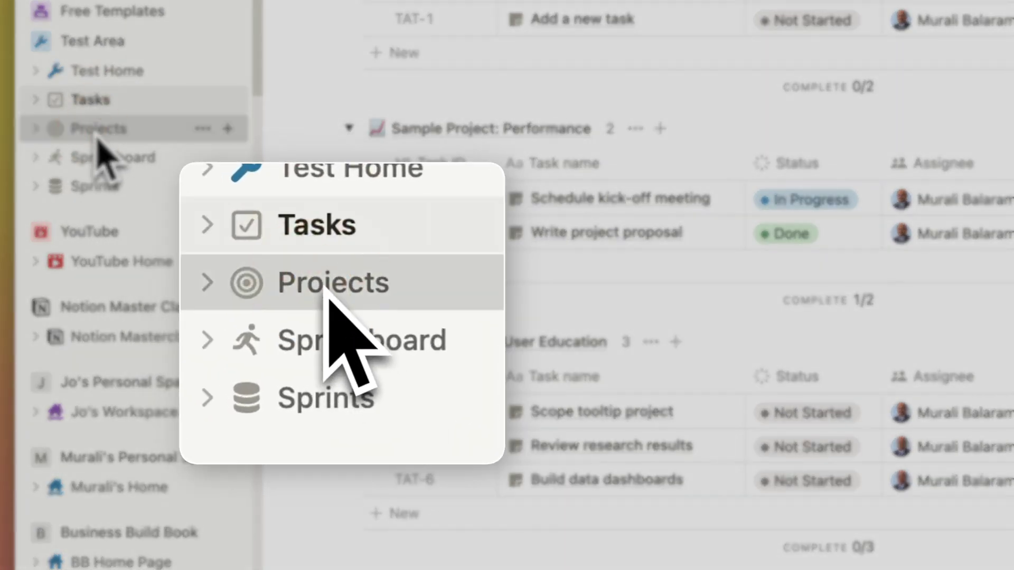
pyautogui.click(98, 138)
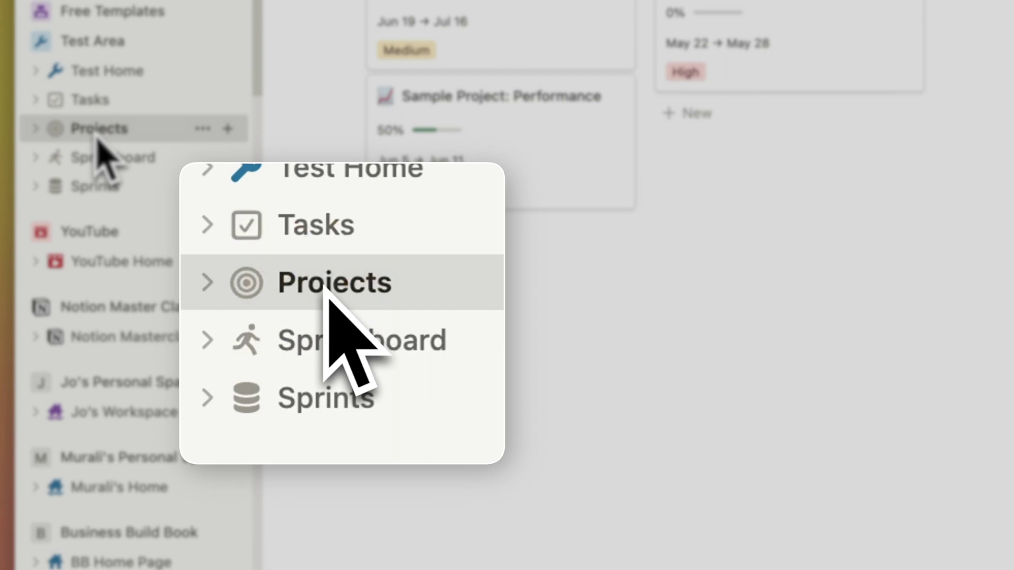
pyautogui.click(103, 160)
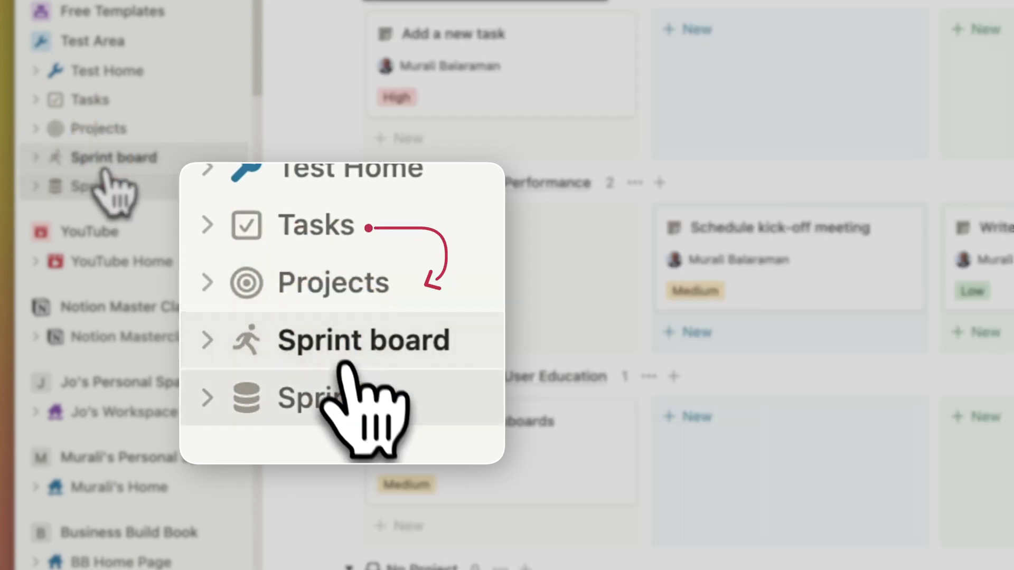
pyautogui.click(111, 190)
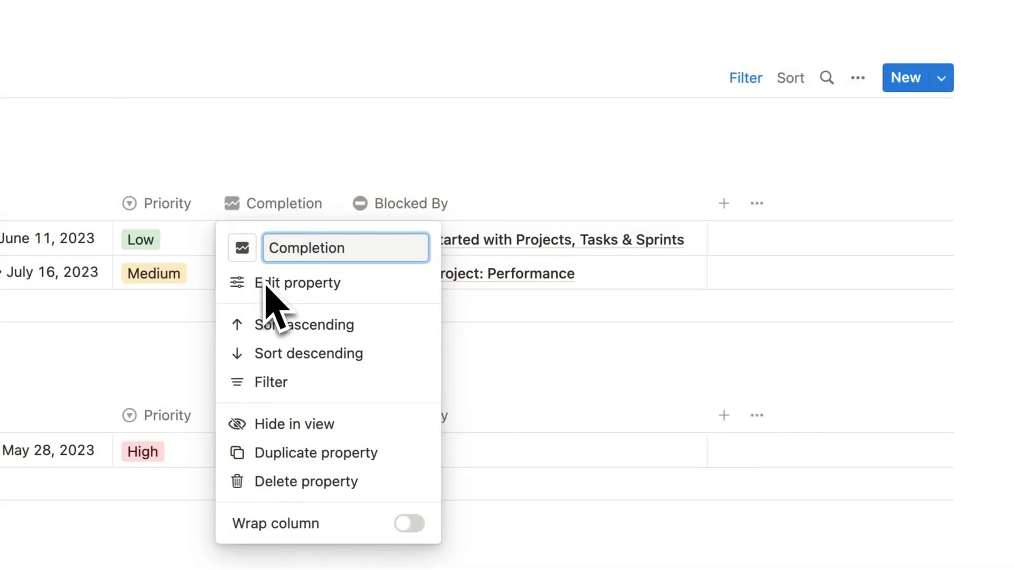
pyautogui.click(267, 286)
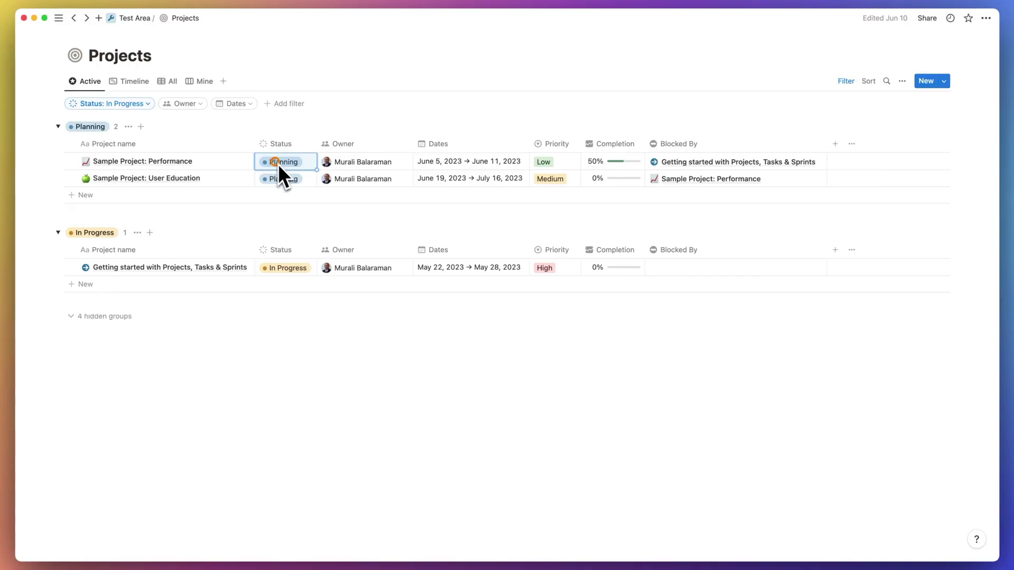
pyautogui.click(280, 163)
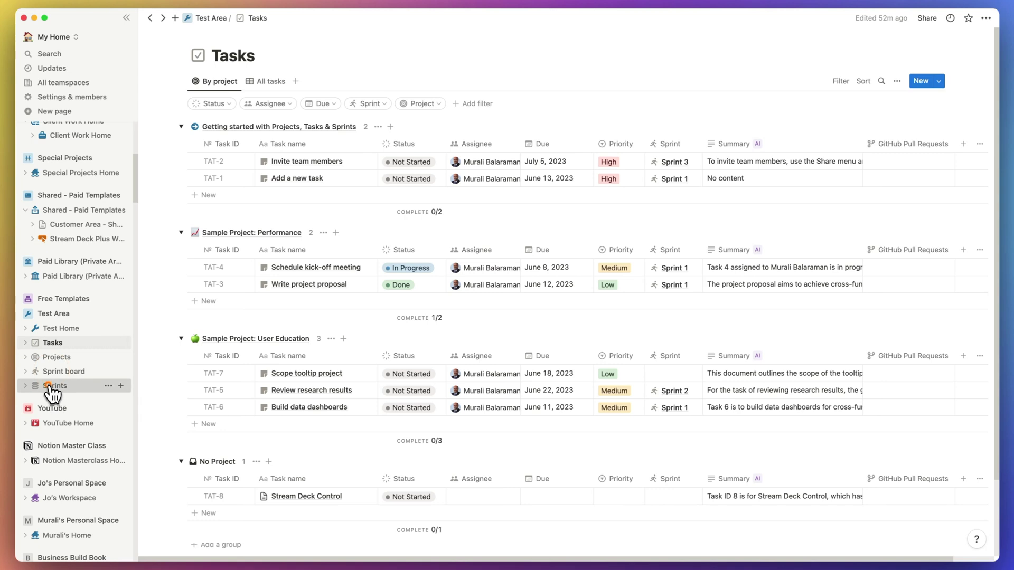
# Return to the Sprint board and step through its onboarding tips to the Sprints guide
pyautogui.click(51, 392)
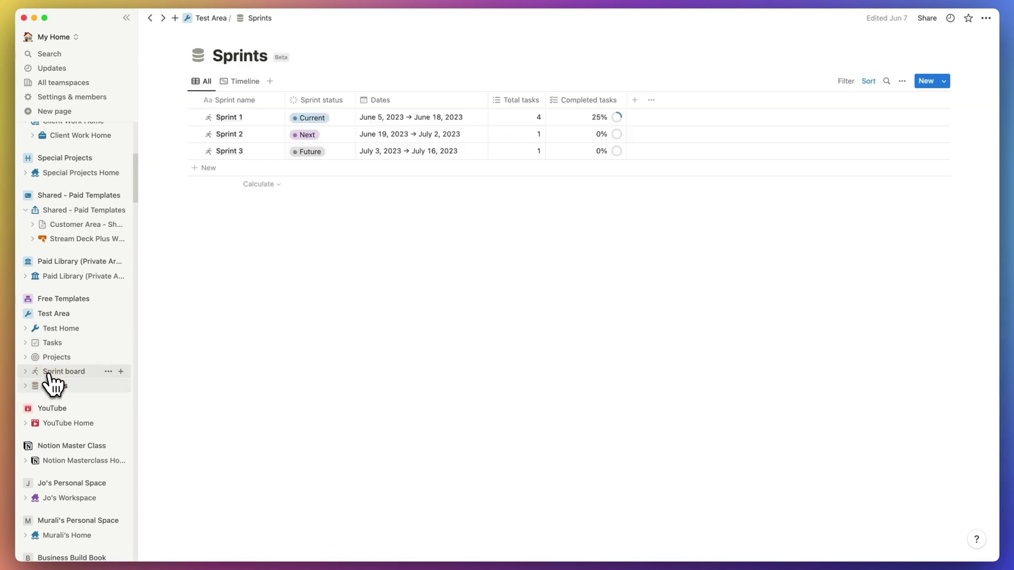
pyautogui.click(49, 374)
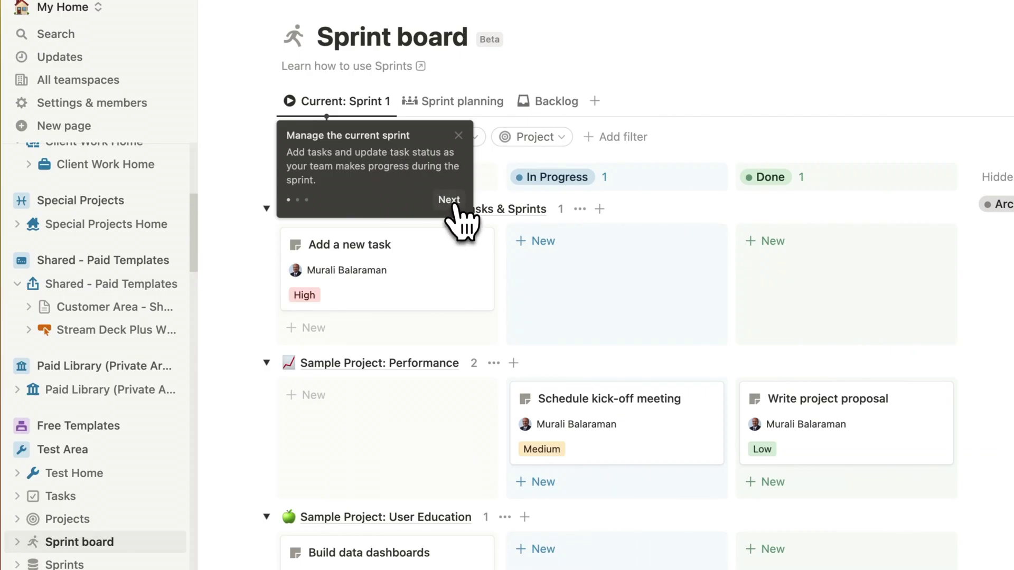
pyautogui.click(449, 200)
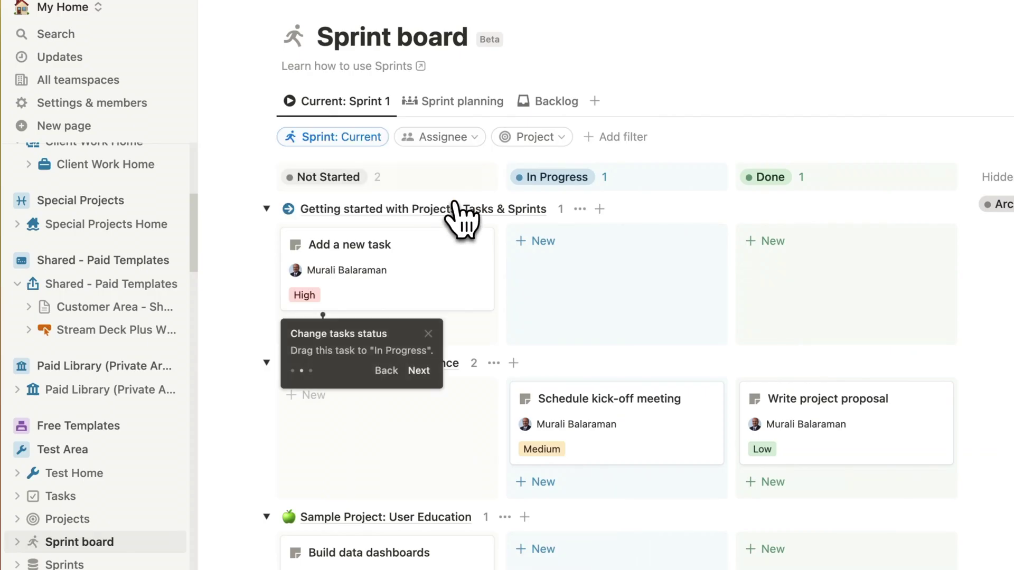
pyautogui.click(428, 374)
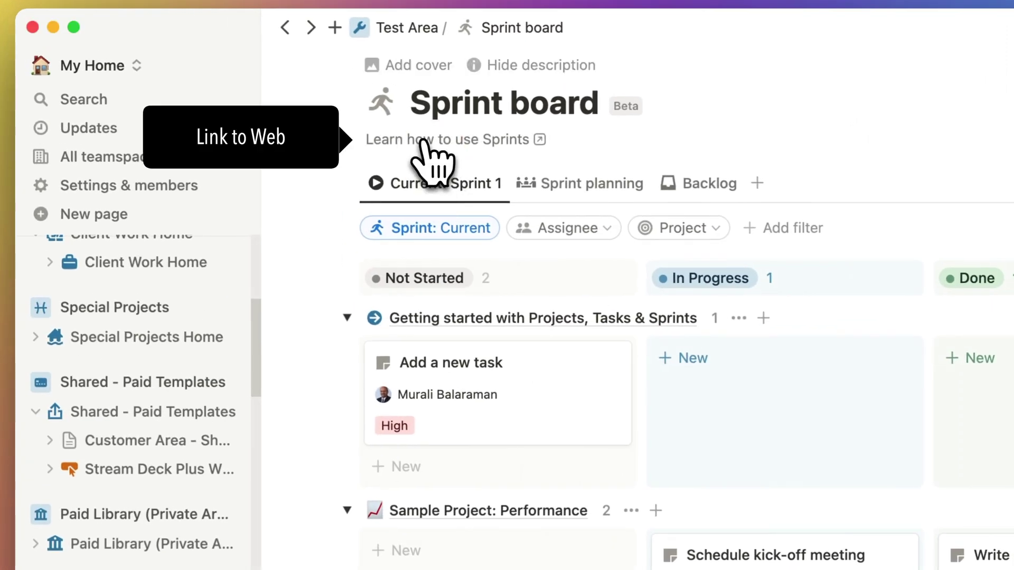
pyautogui.click(423, 141)
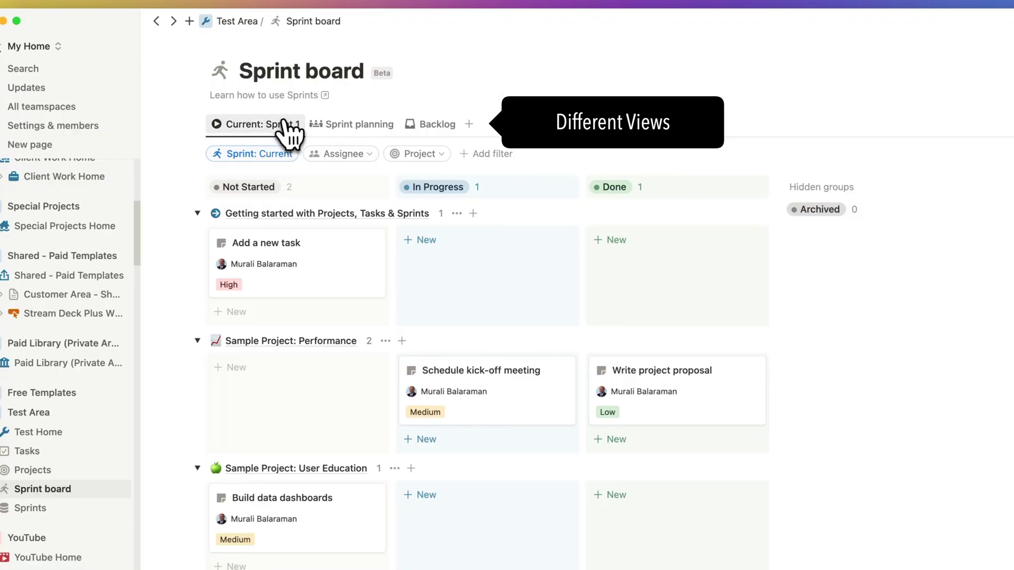
# Switch to the Sprint planning view and open the Completed tasks property settings
pyautogui.click(285, 124)
pyautogui.click(335, 126)
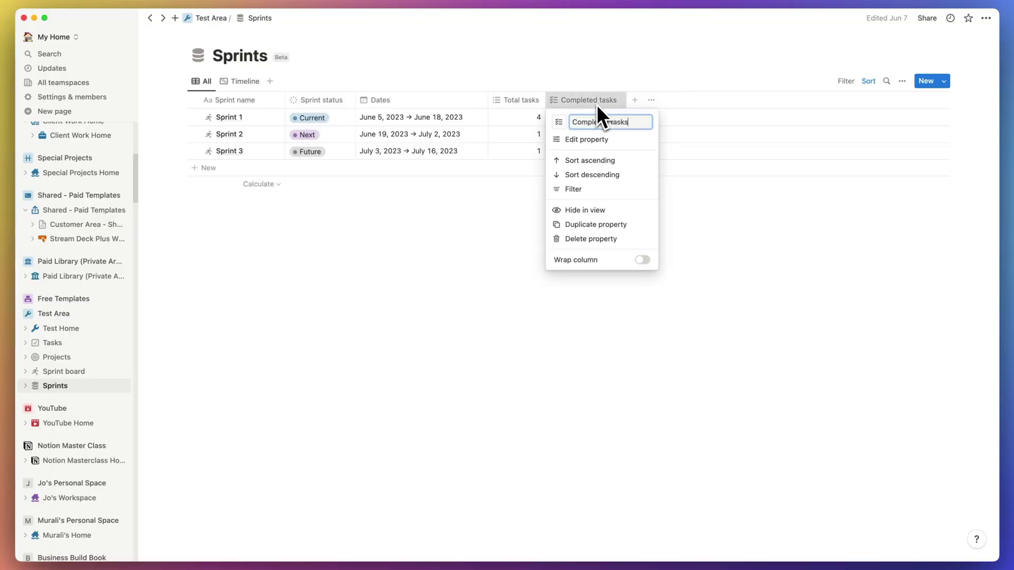
pyautogui.click(596, 140)
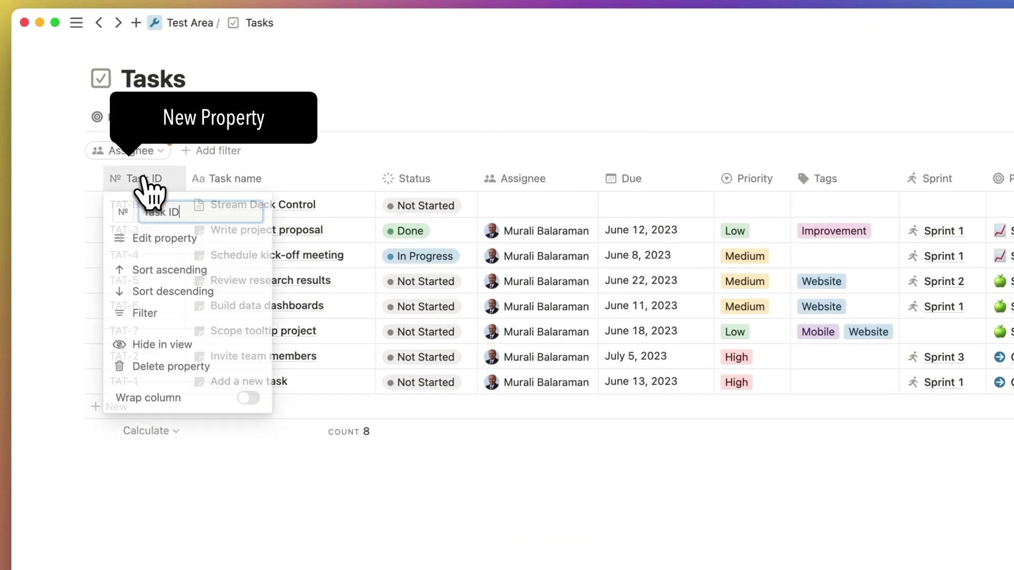
# Change the Task ID prefix to TASKS and add a new task titled 'Task'
pyautogui.click(161, 241)
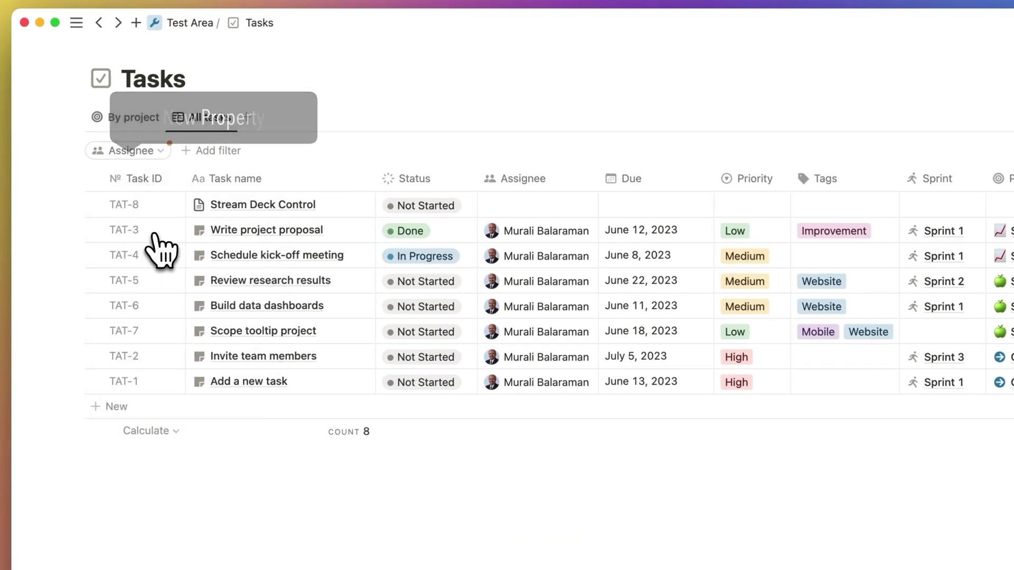
pyautogui.click(797, 216)
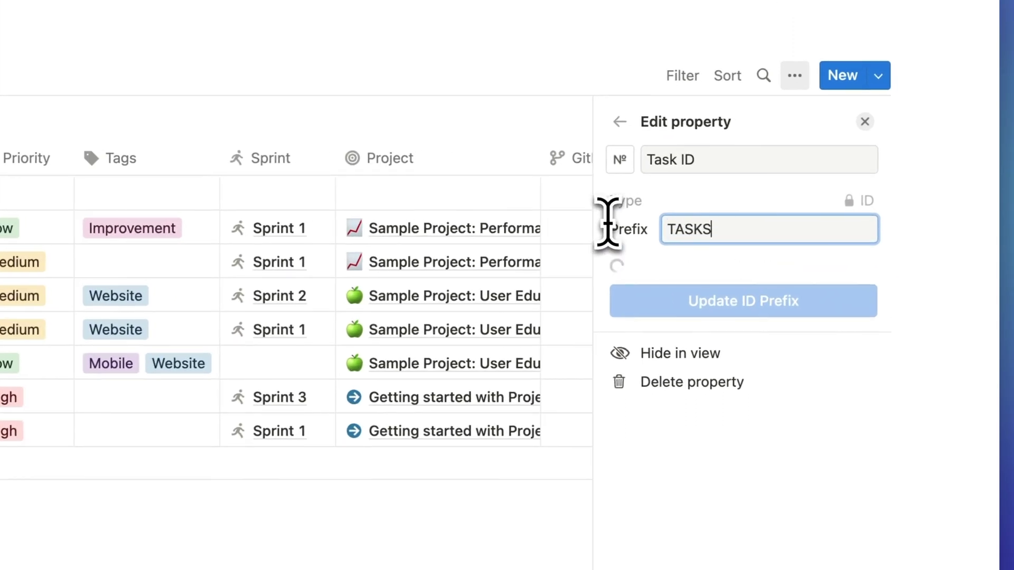
pyautogui.write('TASKS')
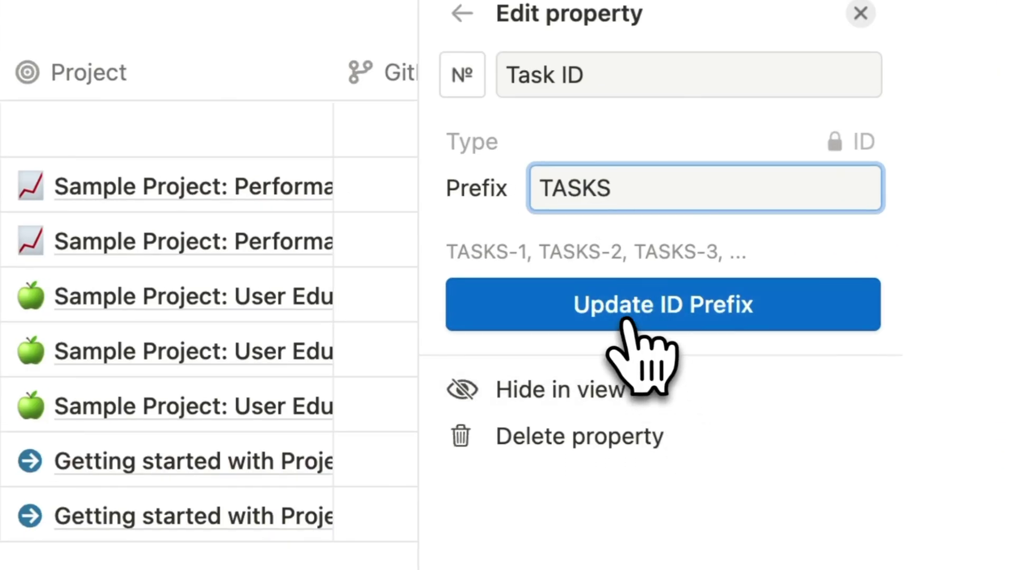
pyautogui.click(624, 314)
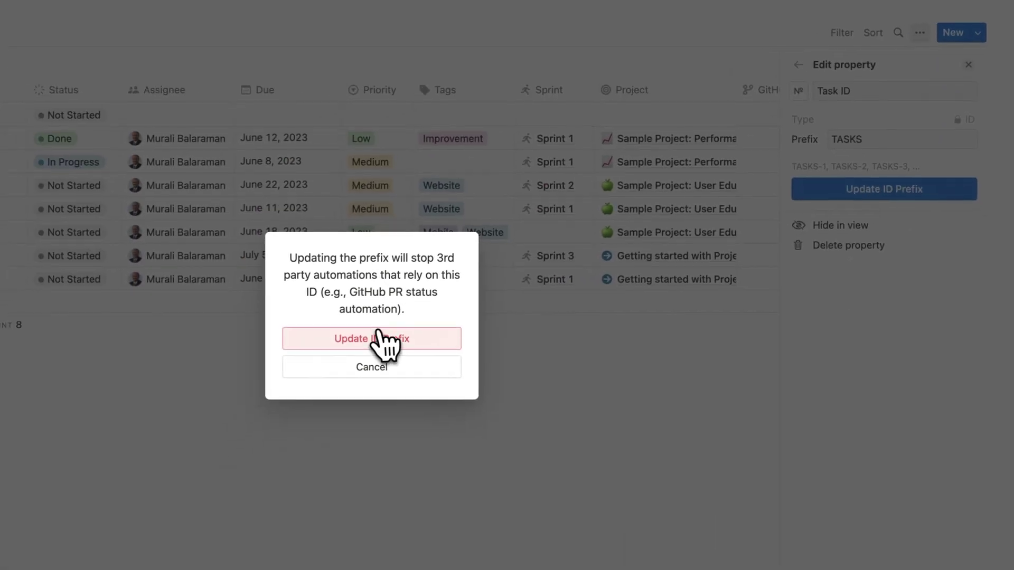
pyautogui.click(414, 344)
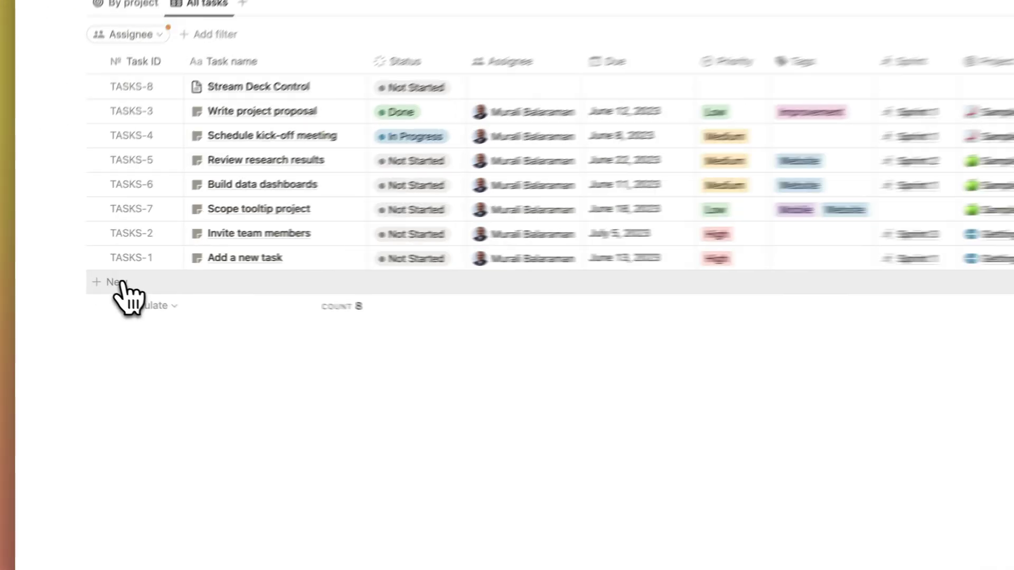
pyautogui.click(12, 278)
pyautogui.write('Task')
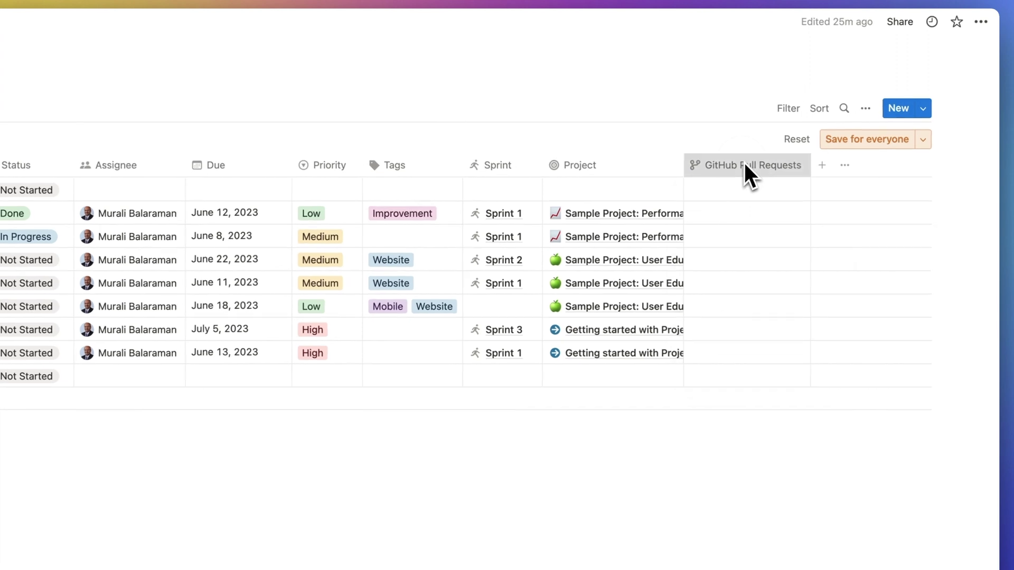
# Check the GitHub Pull Requests property, then unhide the Figma File and Google Drive File columns
pyautogui.click(745, 165)
pyautogui.click(758, 225)
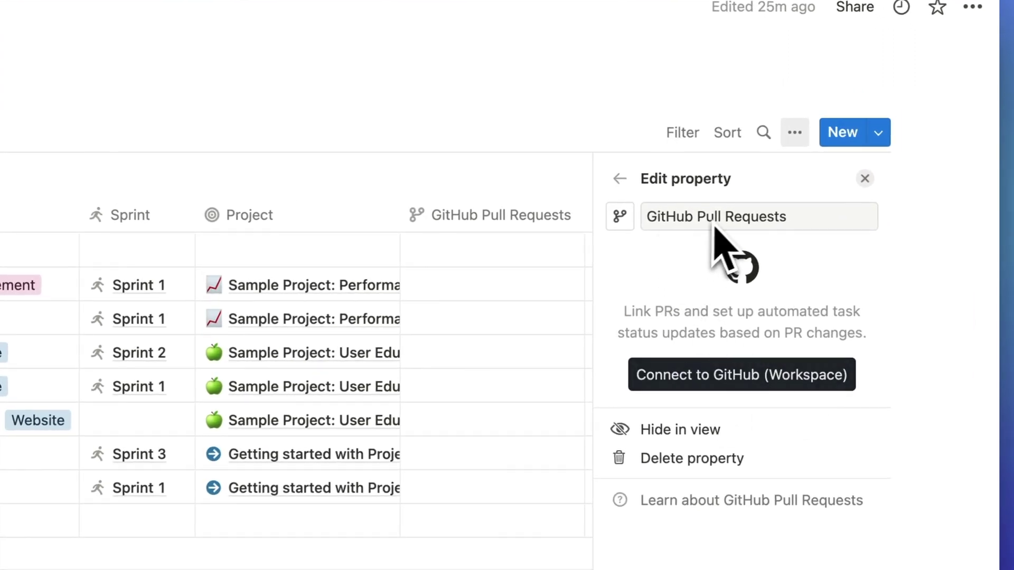
pyautogui.click(865, 179)
pyautogui.click(795, 132)
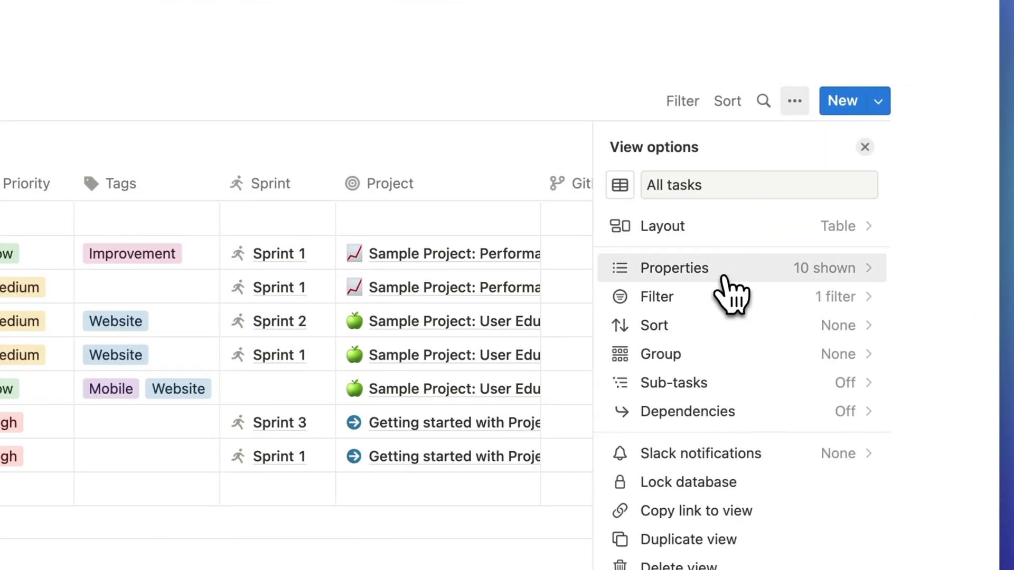
pyautogui.click(711, 299)
pyautogui.click(844, 466)
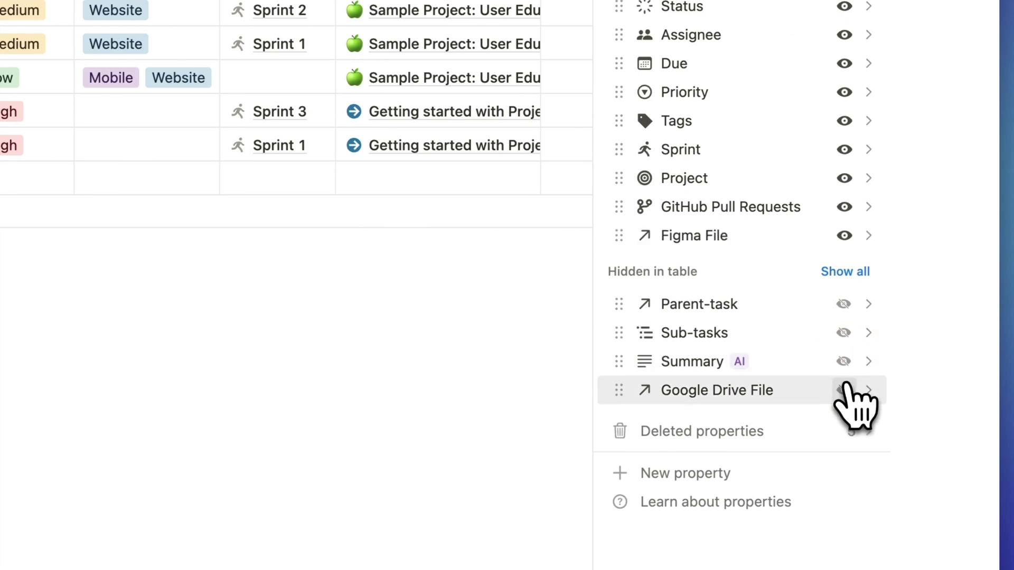
pyautogui.click(844, 494)
pyautogui.click(489, 319)
# Review the Figma File and Google Drive File property settings
pyautogui.click(642, 105)
pyautogui.click(649, 162)
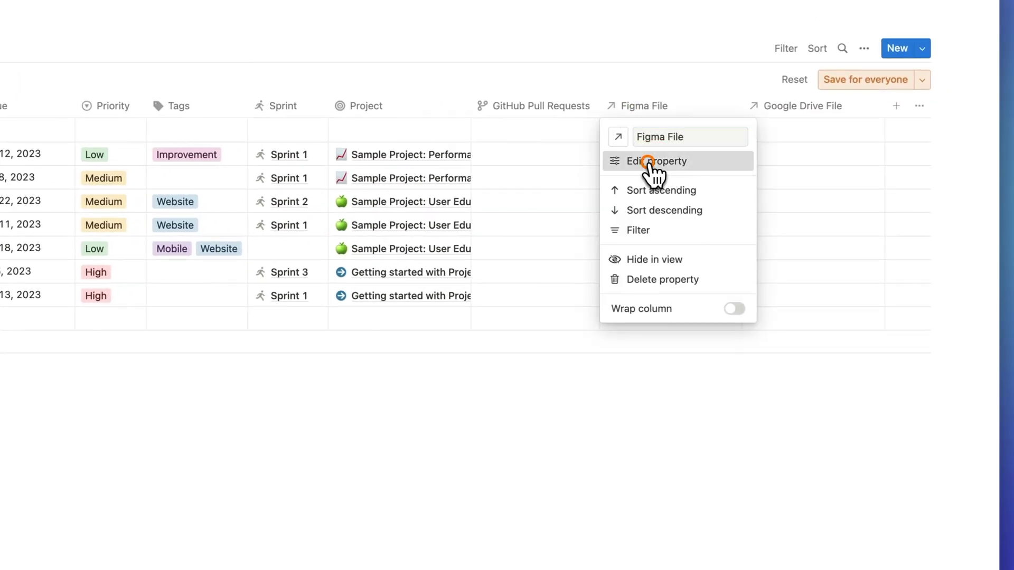
pyautogui.click(607, 393)
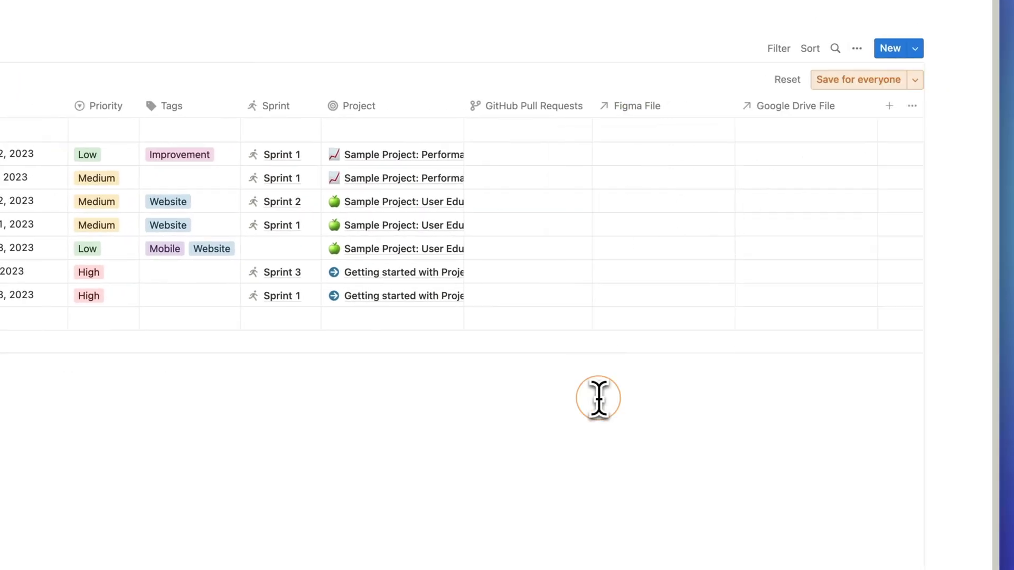
pyautogui.click(801, 104)
pyautogui.click(799, 161)
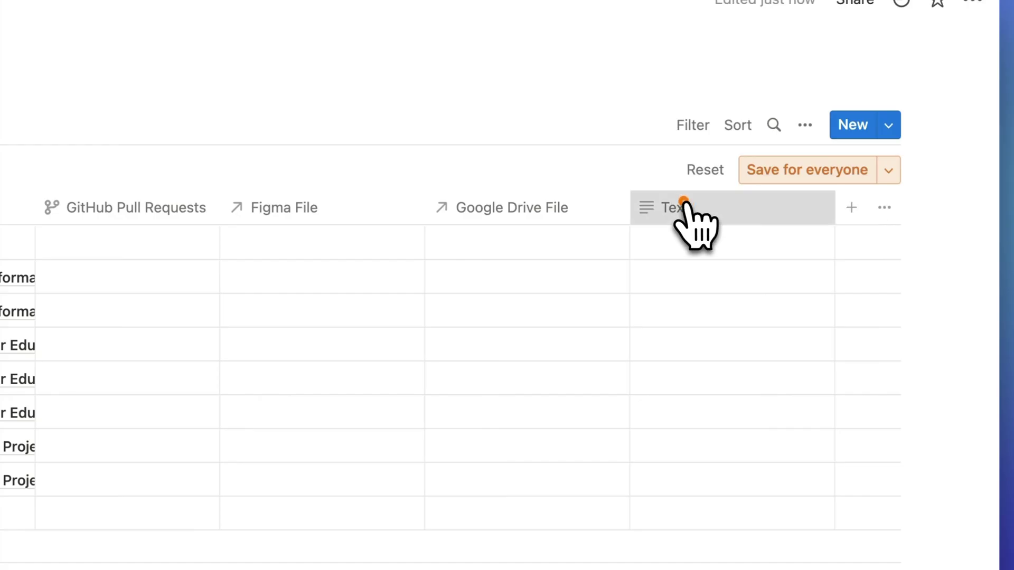
# Set the Text property's AI autofill to Summary, save it, and turn on auto-update
pyautogui.click(685, 207)
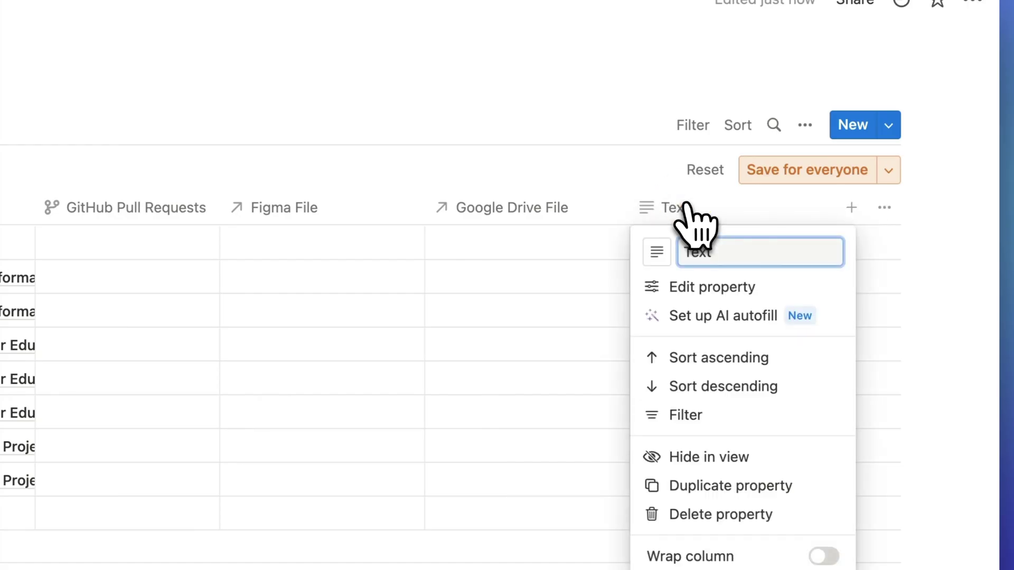
pyautogui.click(719, 317)
pyautogui.click(817, 210)
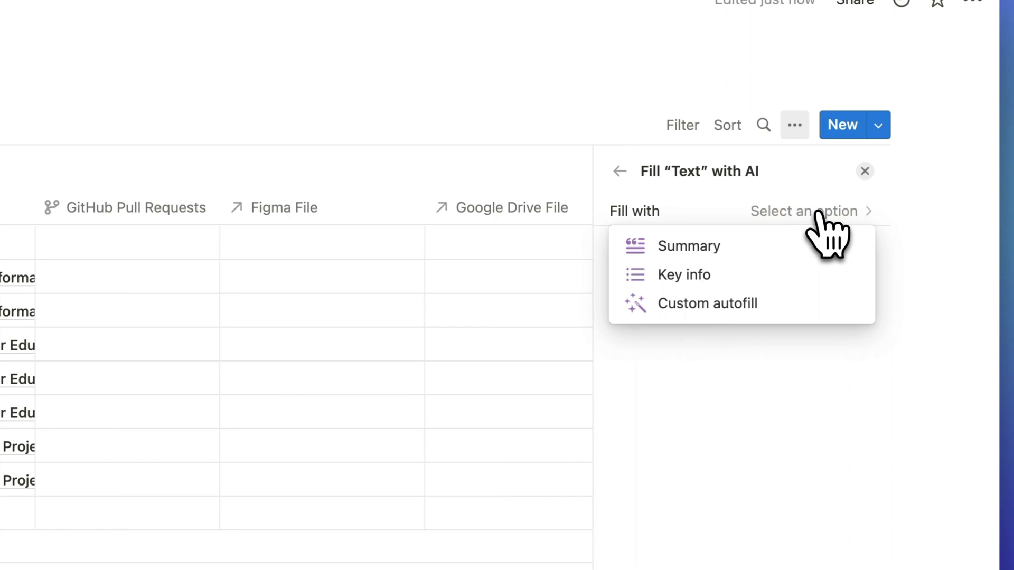
pyautogui.click(674, 247)
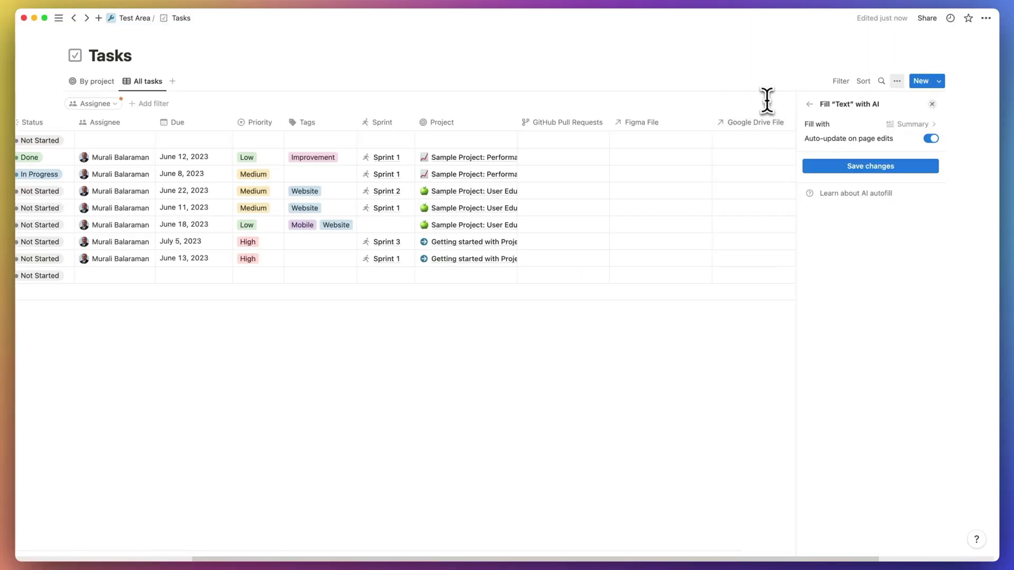
pyautogui.click(767, 101)
pyautogui.click(534, 341)
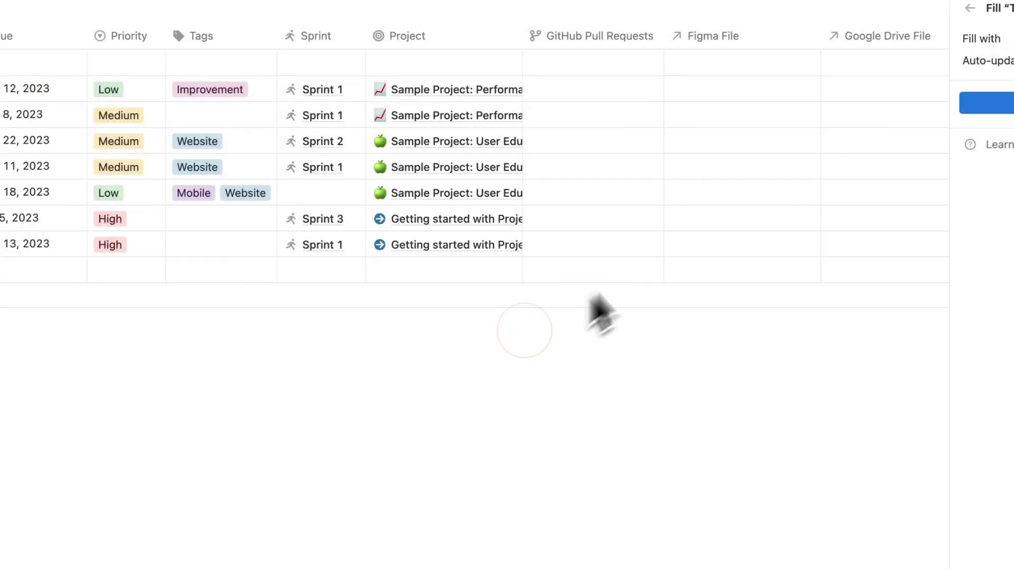
pyautogui.click(1003, 103)
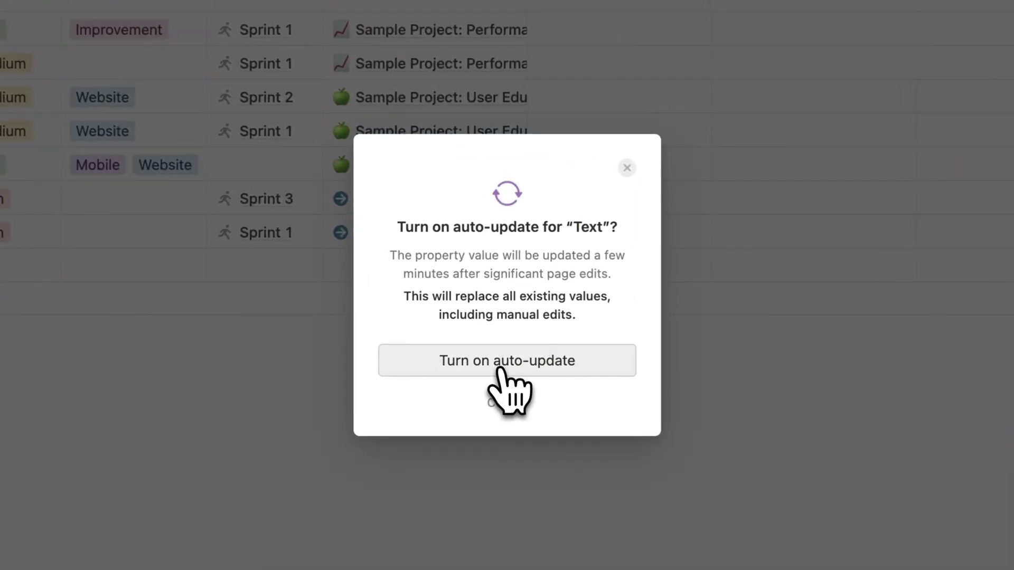
pyautogui.click(500, 368)
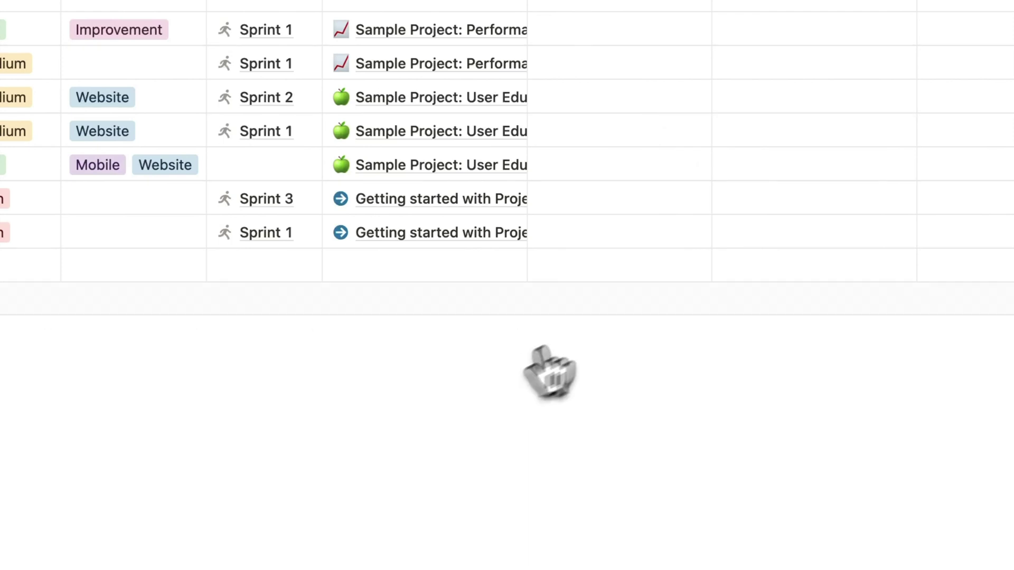
pyautogui.click(810, 105)
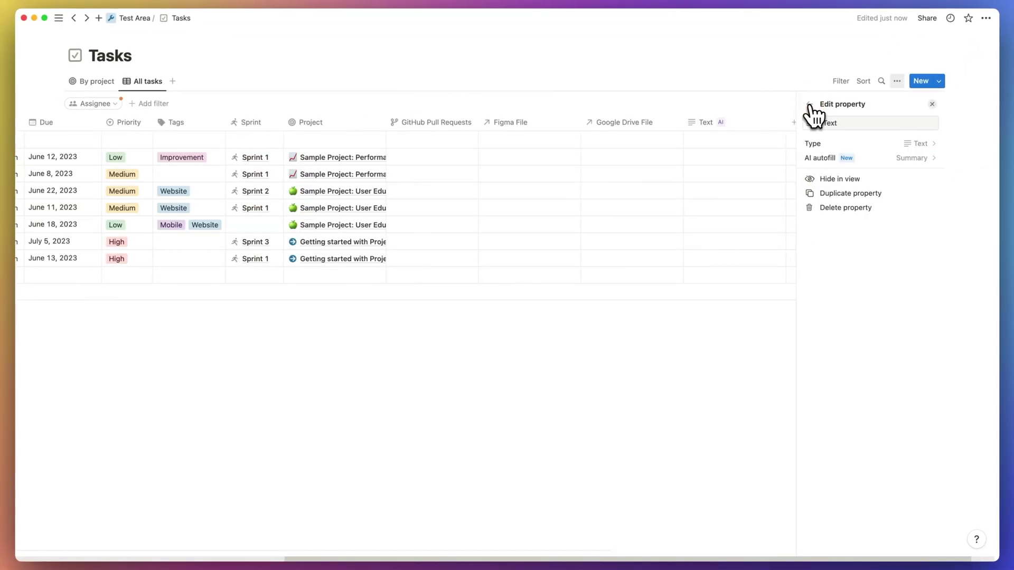
pyautogui.click(738, 105)
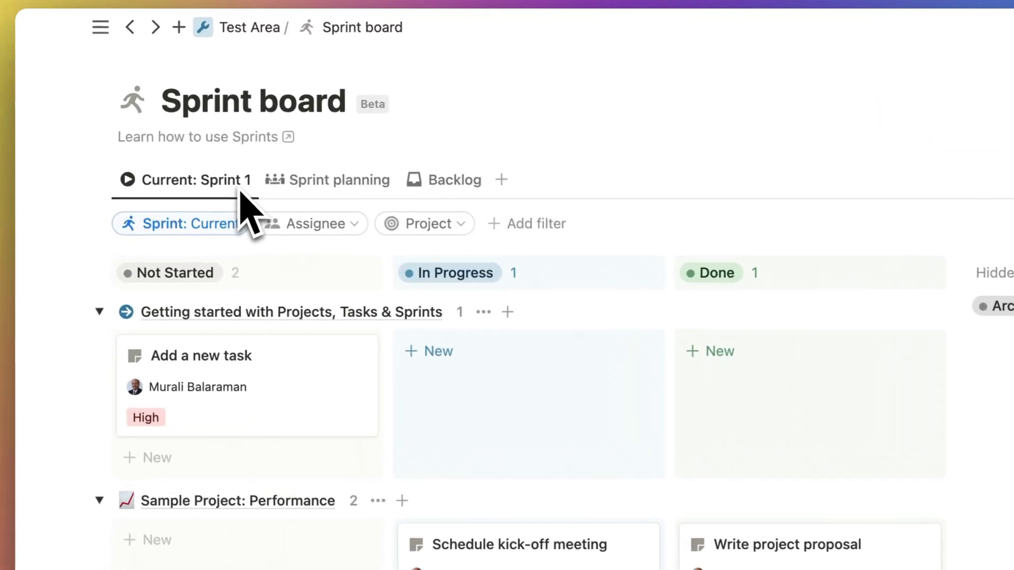
# Add 'New Project Performance Task' under Sample Project: Performance in Sprint 1
pyautogui.click(237, 184)
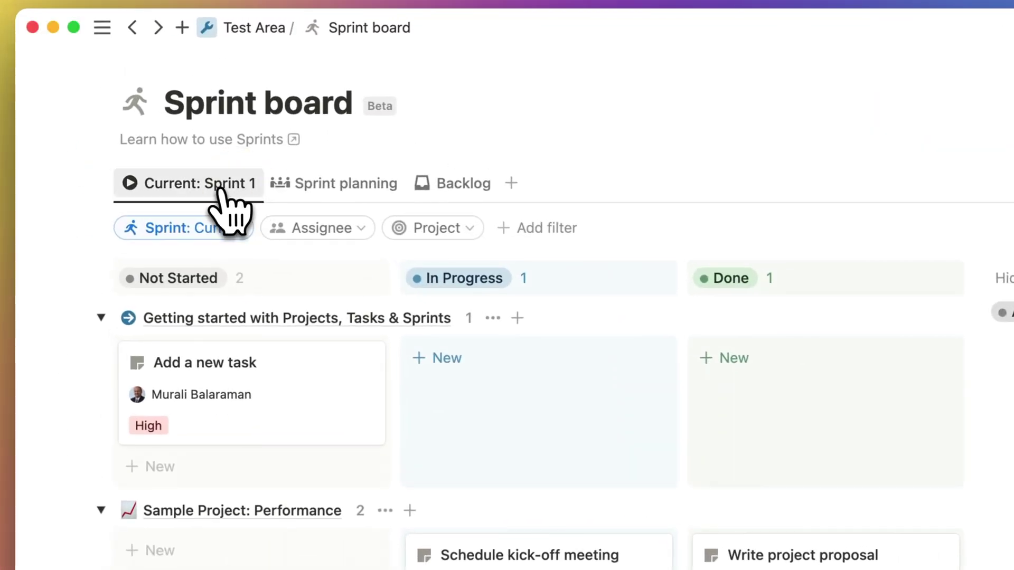
pyautogui.click(222, 190)
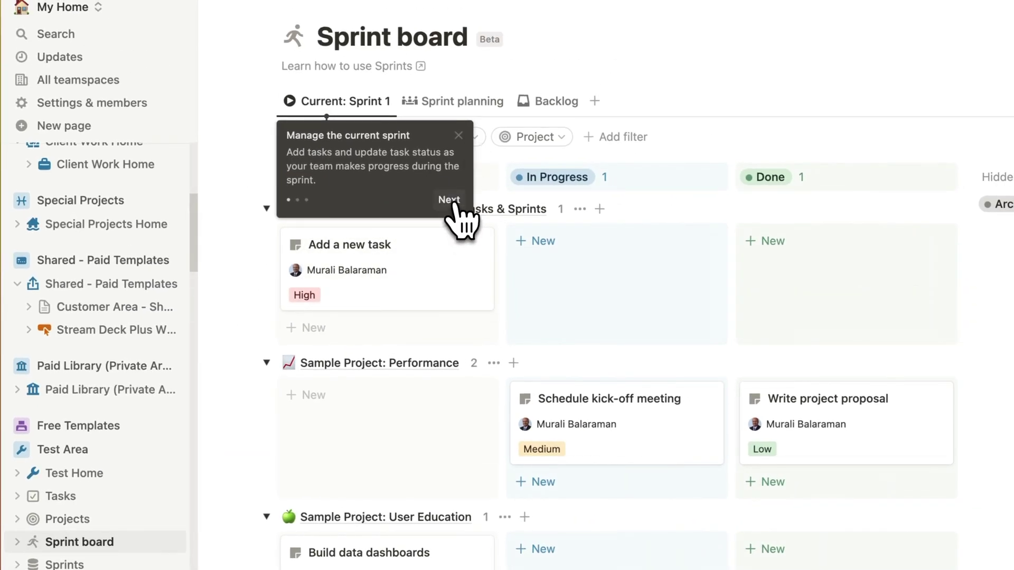
pyautogui.click(449, 200)
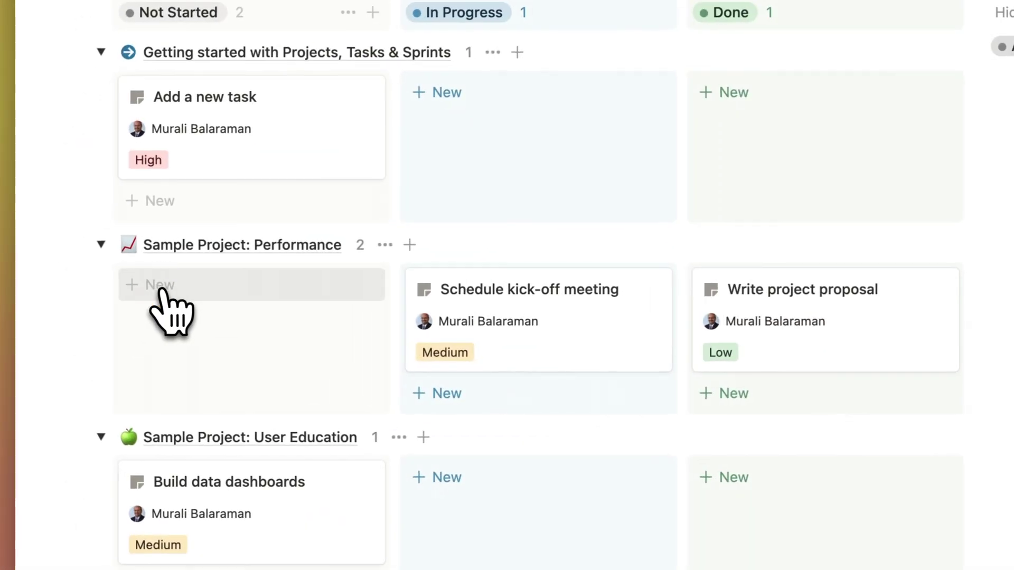
pyautogui.click(85, 282)
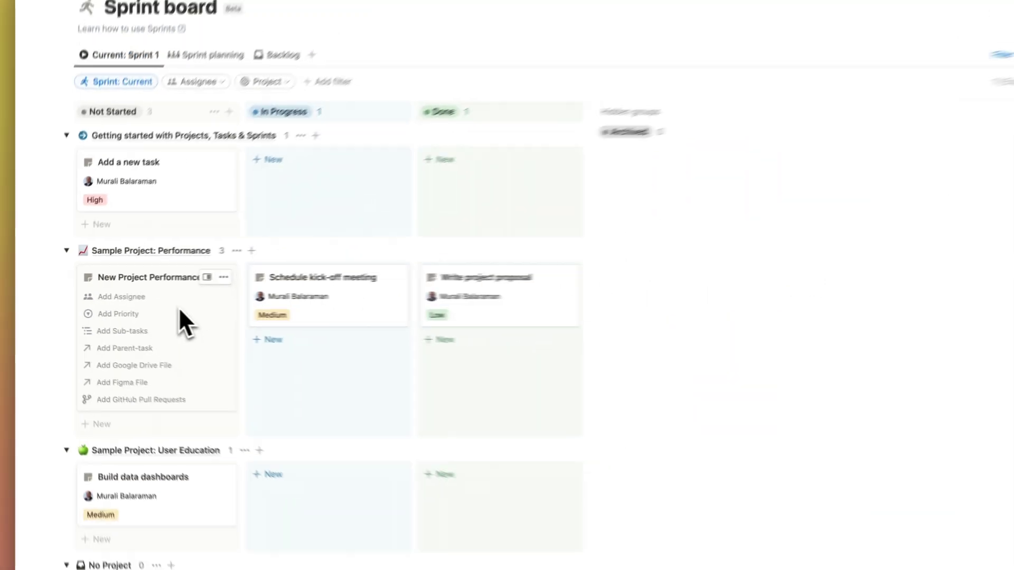
pyautogui.press('Escape')
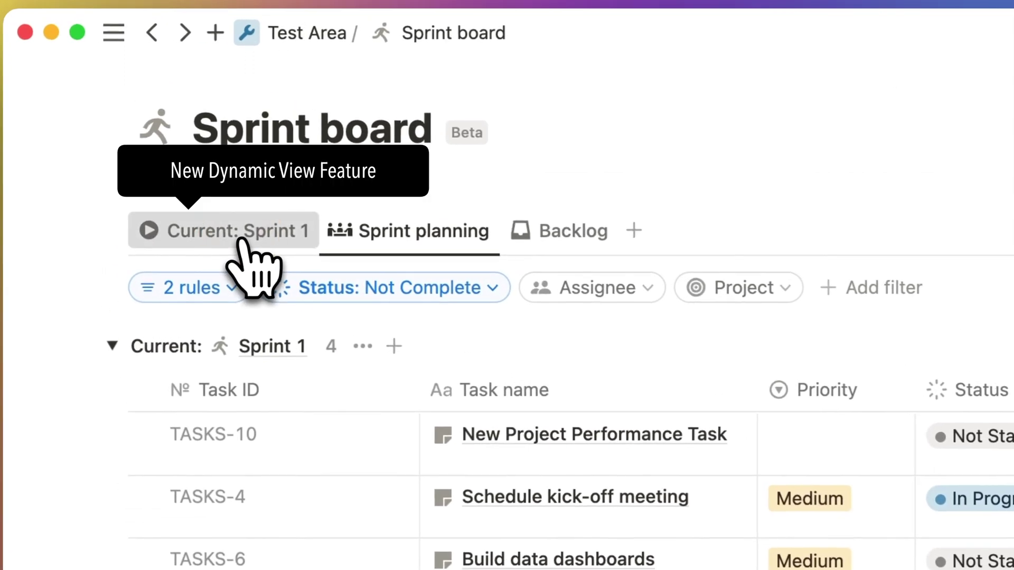
# Open the Current: Sprint 1 tab on the Sprint board
pyautogui.click(240, 232)
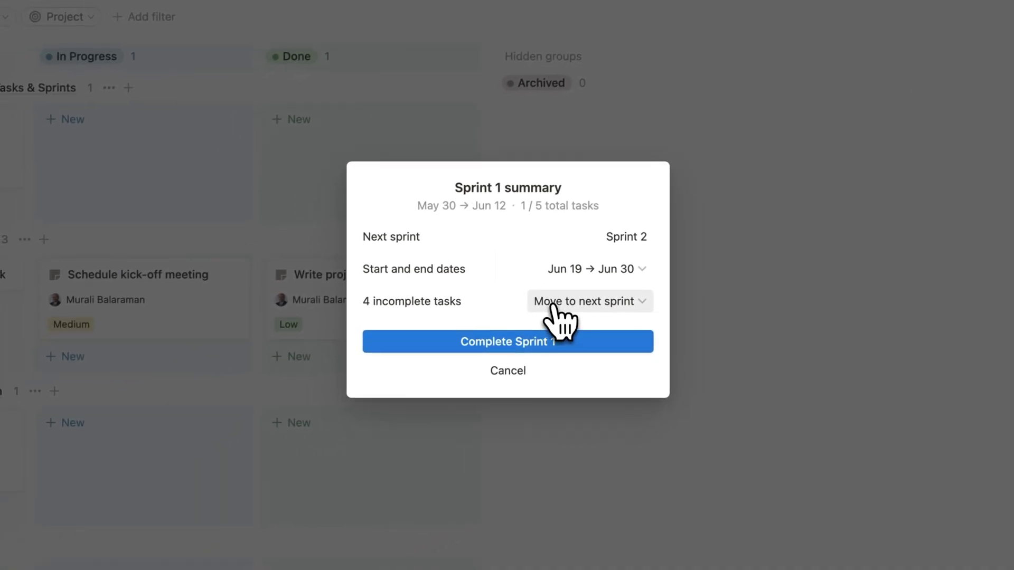
# Complete Sprint 1 with incomplete tasks set to Move to next sprint
pyautogui.click(552, 305)
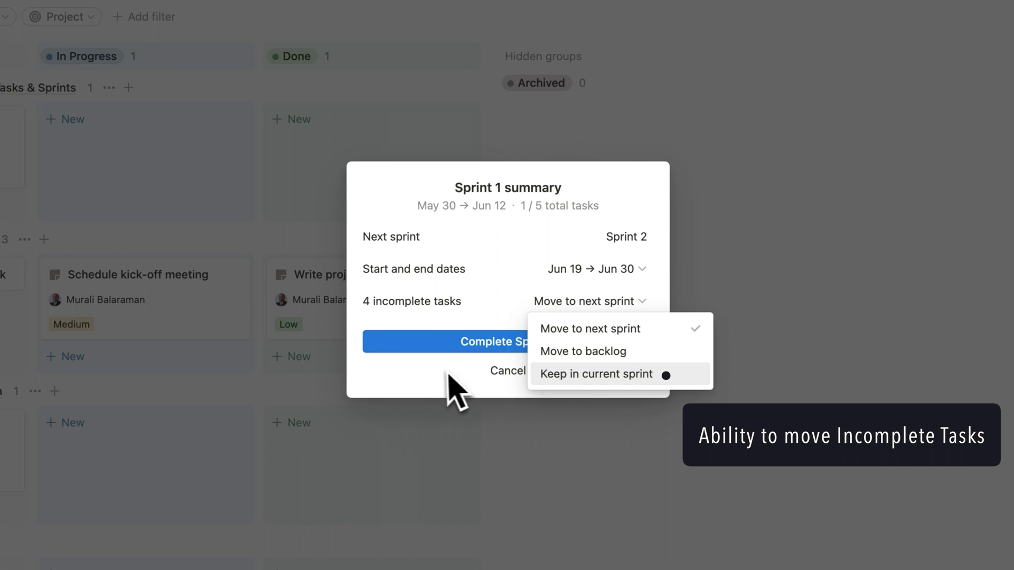
pyautogui.click(422, 366)
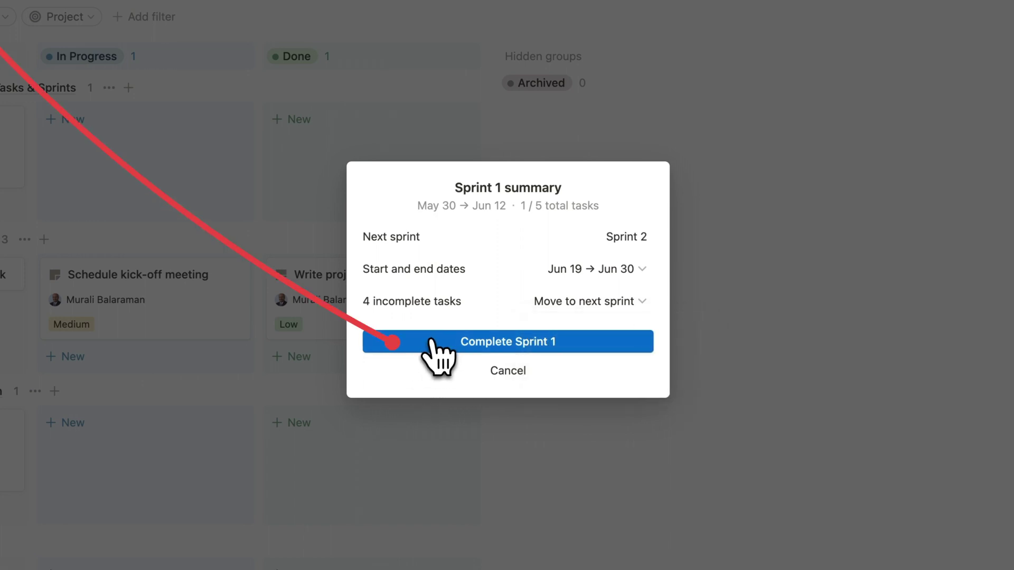
pyautogui.click(433, 343)
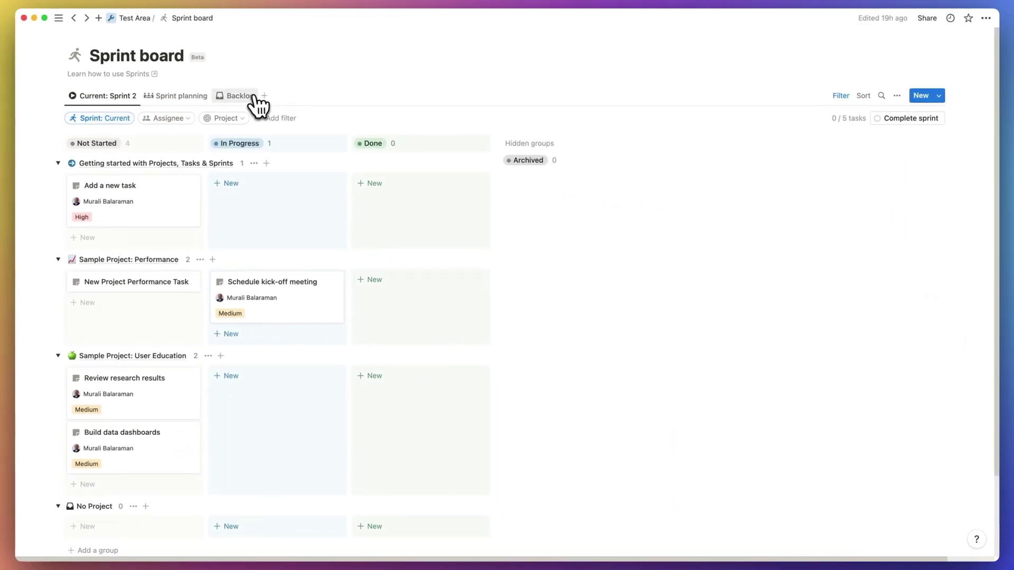
# Glance at the Backlog, return to Current: Sprint 2, and choose Slack notifications from the view menu
pyautogui.click(248, 97)
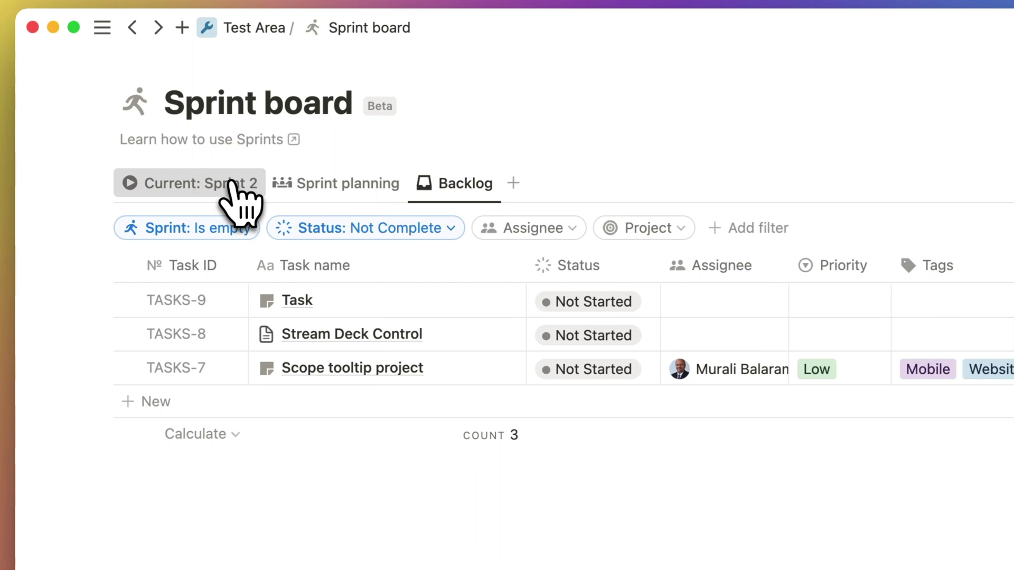
pyautogui.click(233, 193)
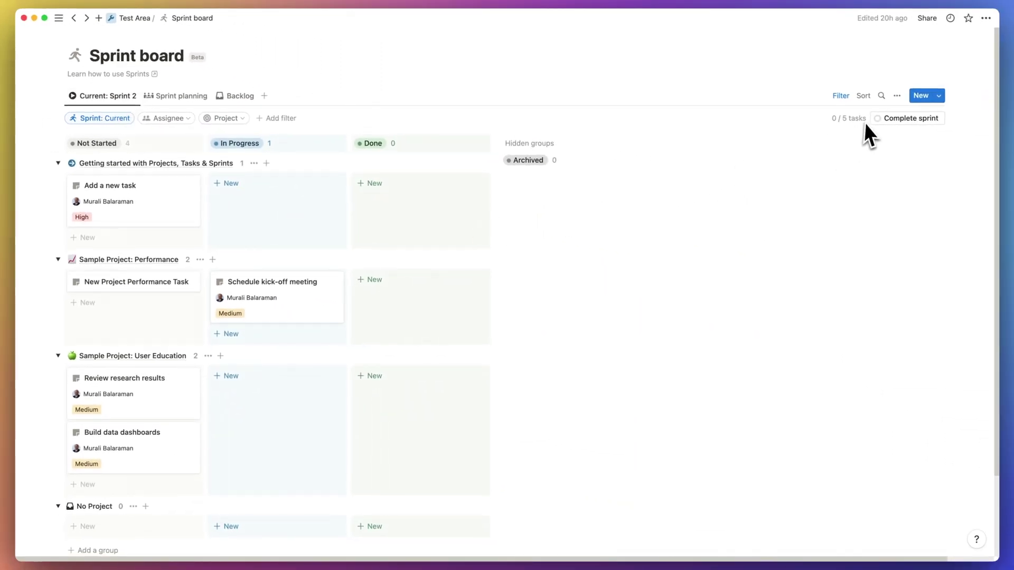
pyautogui.click(897, 95)
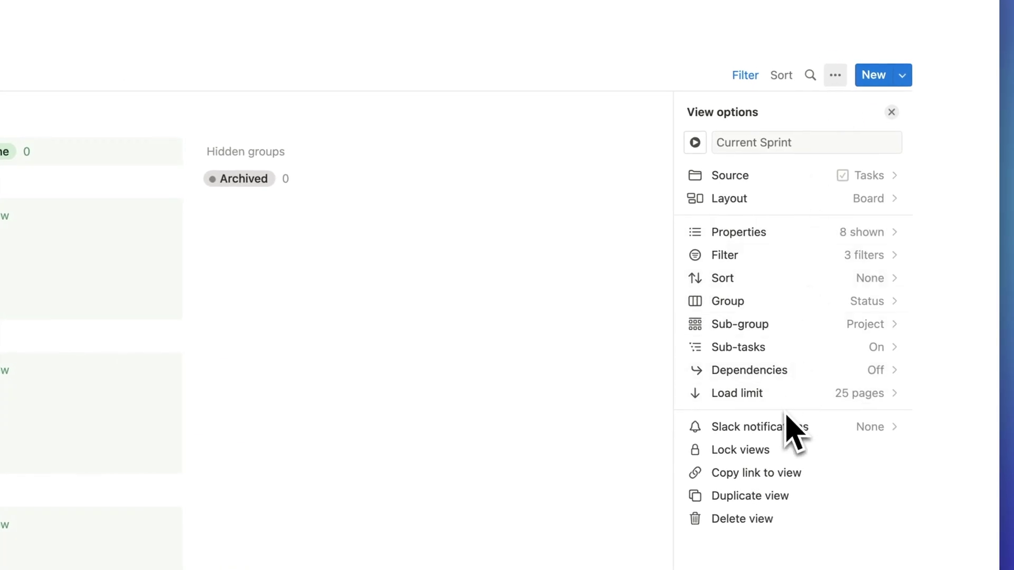
pyautogui.click(891, 430)
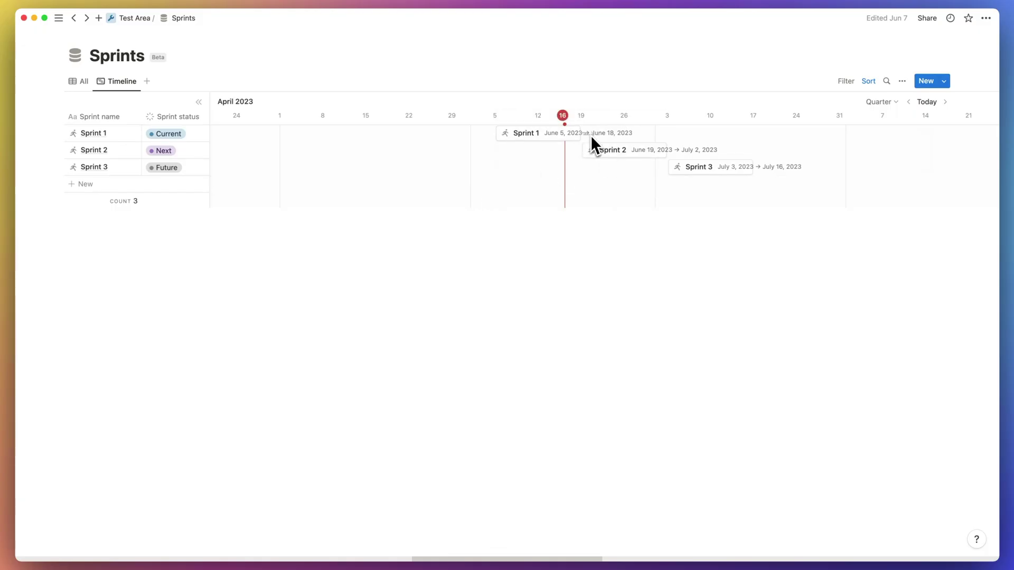
# On the Sprints Timeline, link Sprint 2 to Sprint 1 and shift Sprint 1 to June 19
pyautogui.moveTo(592, 137); pyautogui.dragTo(595, 157)
pyautogui.moveTo(540, 137); pyautogui.dragTo(627, 136)
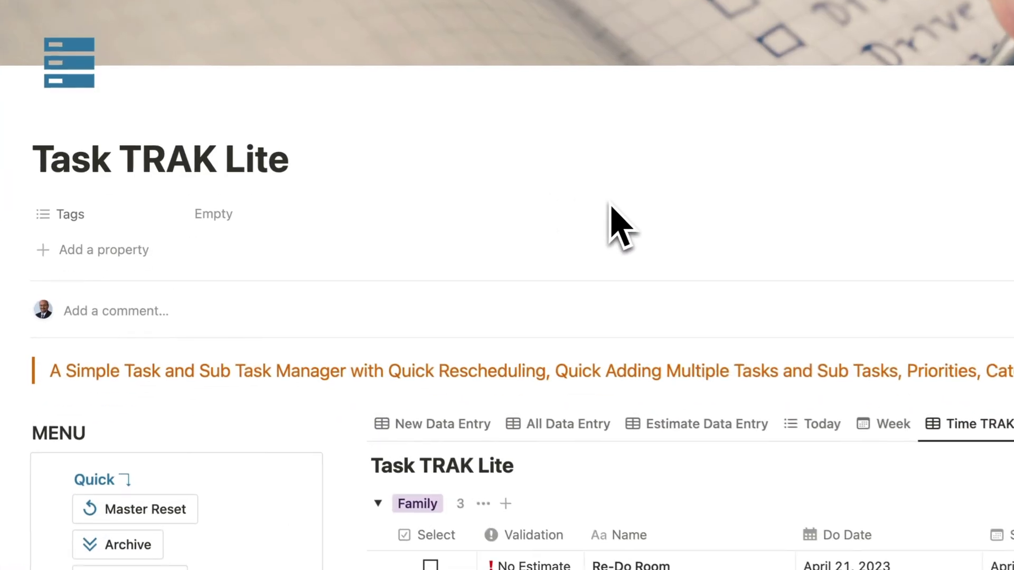
# Scroll down the Task TRAK Lite page and open the Time TRAK by Category board
pyautogui.scroll(-10, 379, 286)
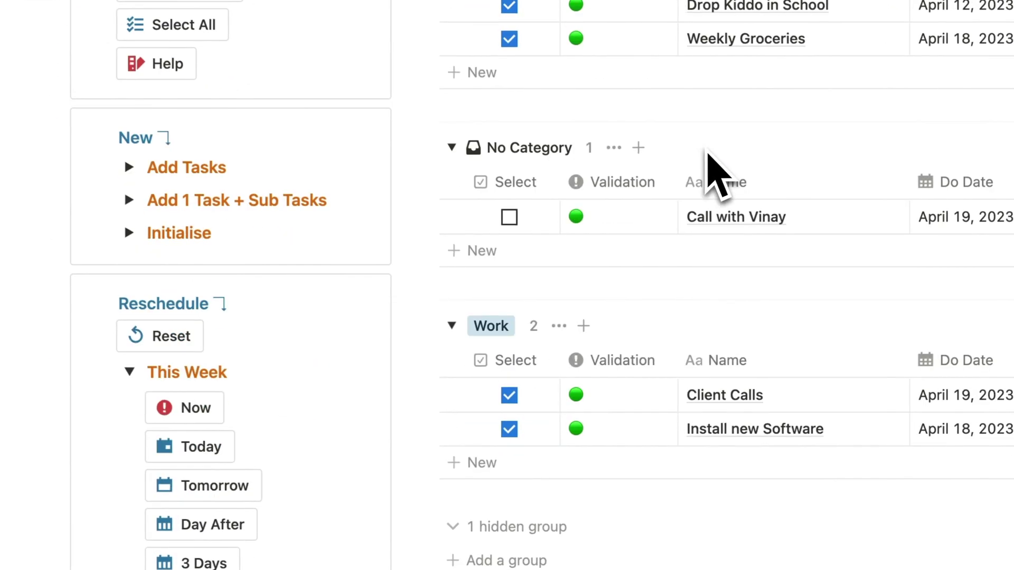
pyautogui.scroll(-15, 718, 174)
pyautogui.scroll(-12, 708, 150)
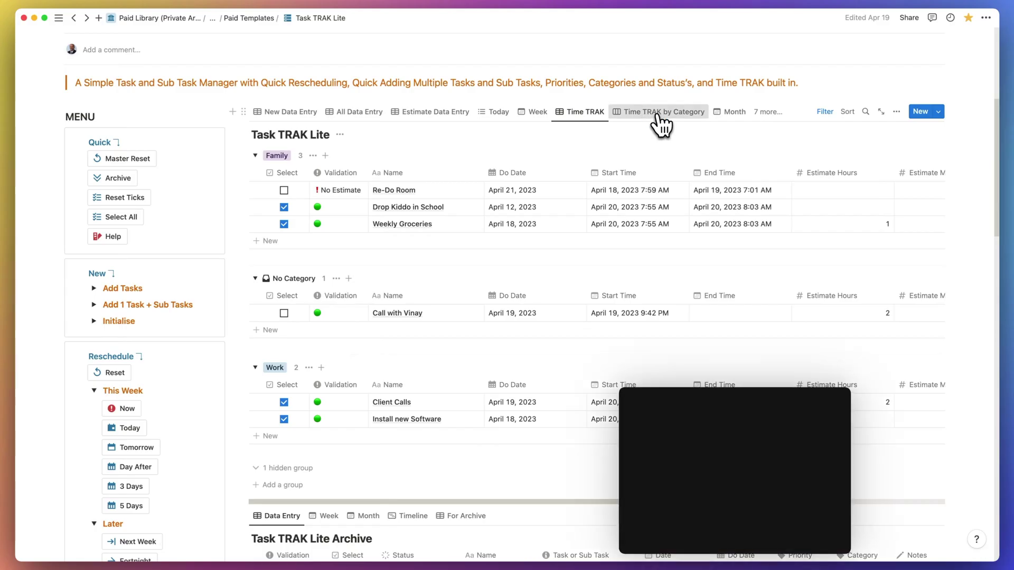
pyautogui.click(658, 113)
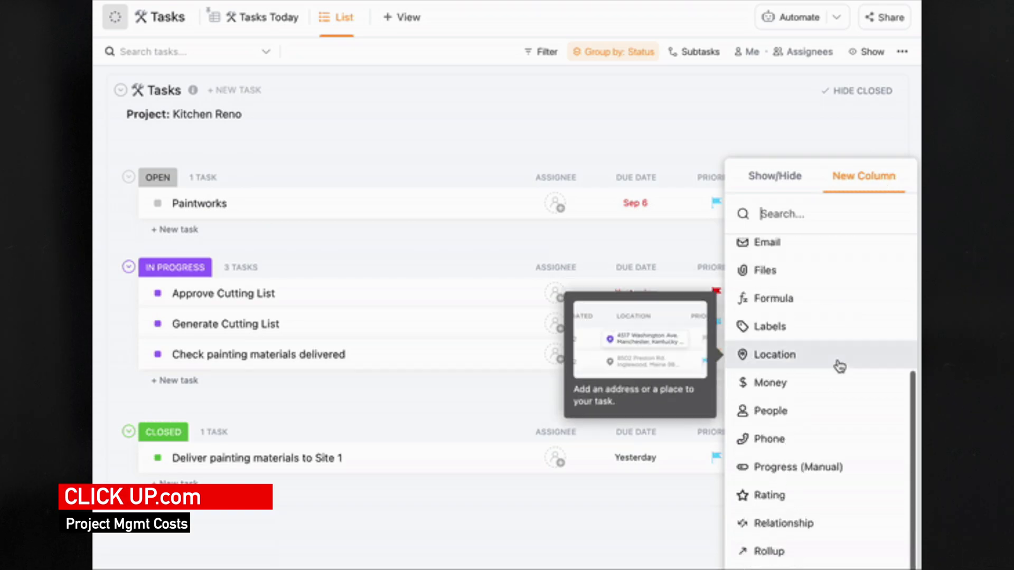
# Add a Money-type column named Cost to the Kitchen Reno list
pyautogui.click(835, 382)
pyautogui.write('Cost')
pyautogui.click(845, 376)
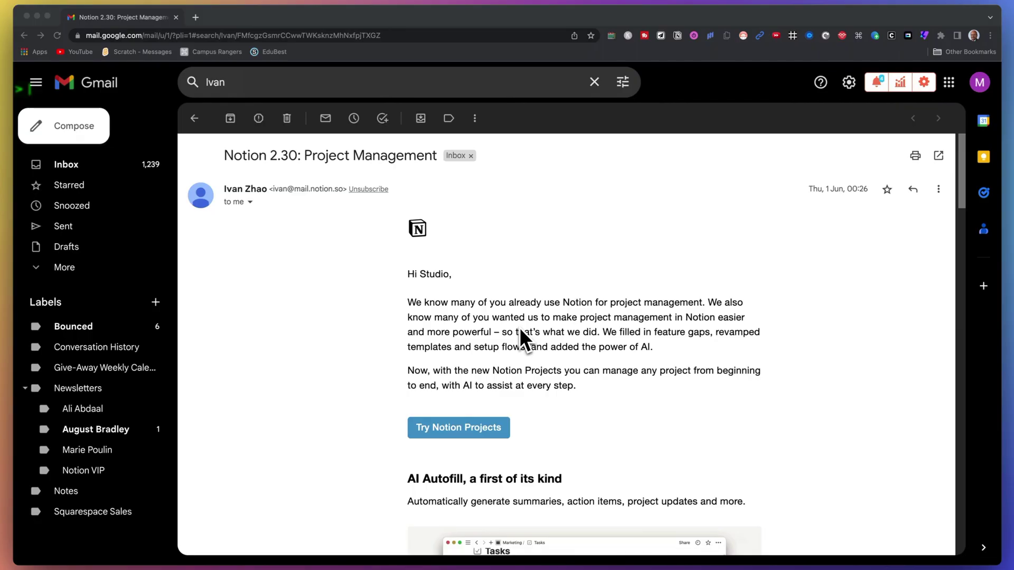
pyautogui.scroll(-5, 520, 331)
pyautogui.scroll(-6, 518, 328)
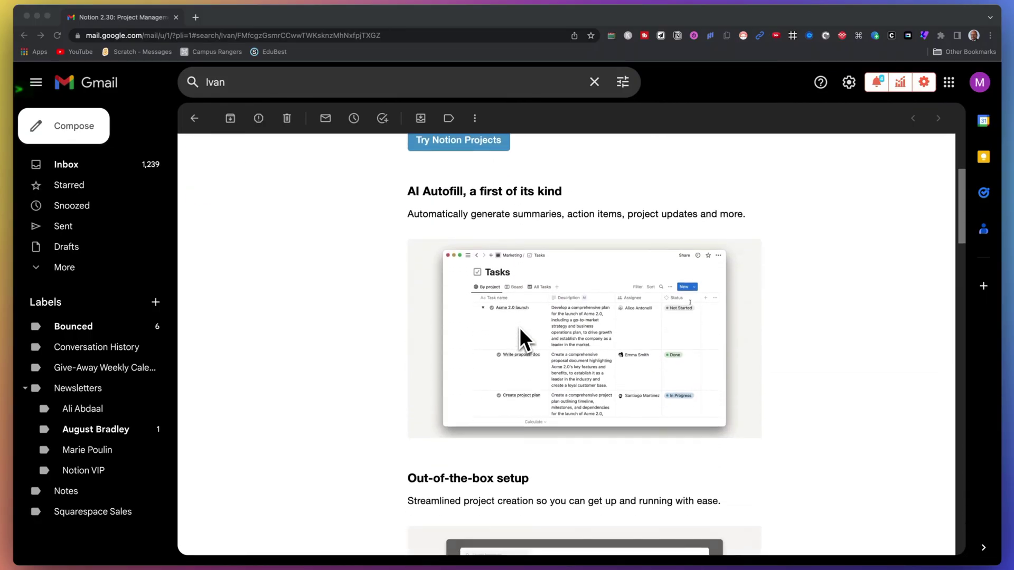